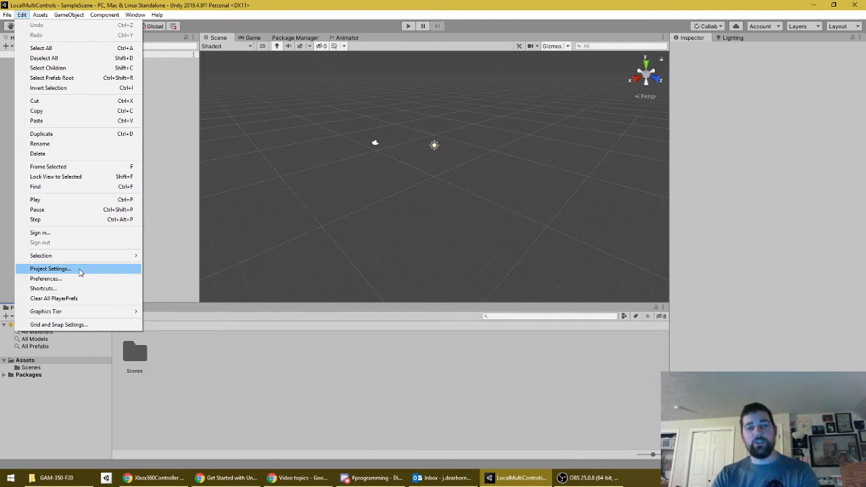
Step: Open the Input Manager in the project settings and expand its list of axes
click(80, 272)
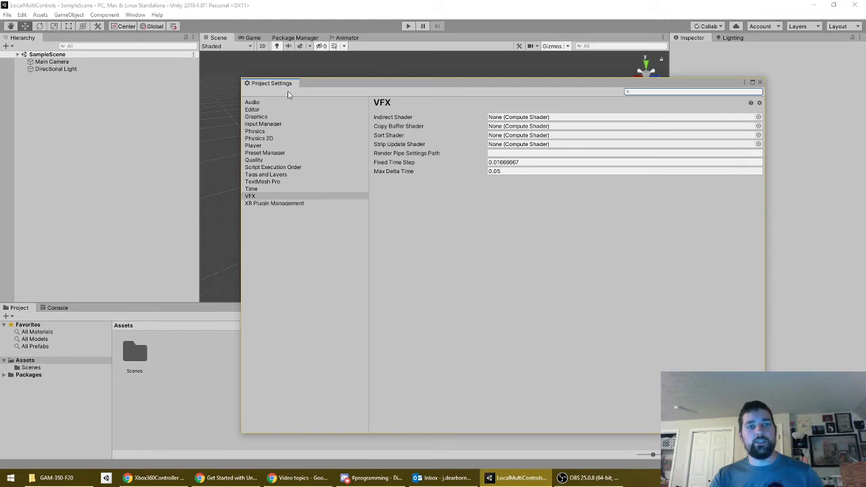
mouse_move(277, 83)
mouse_down()
mouse_move(251, 77)
mouse_move(297, 100)
mouse_move(289, 90)
mouse_up()
click(257, 125)
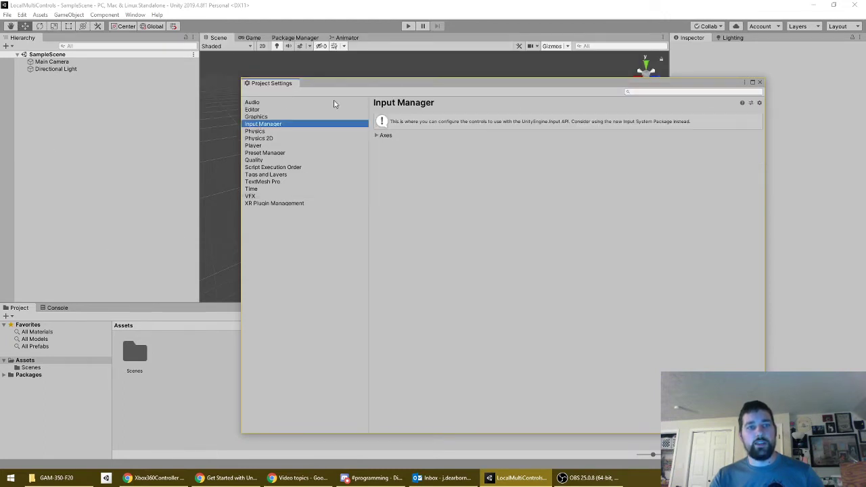
drag(377, 84, 281, 73)
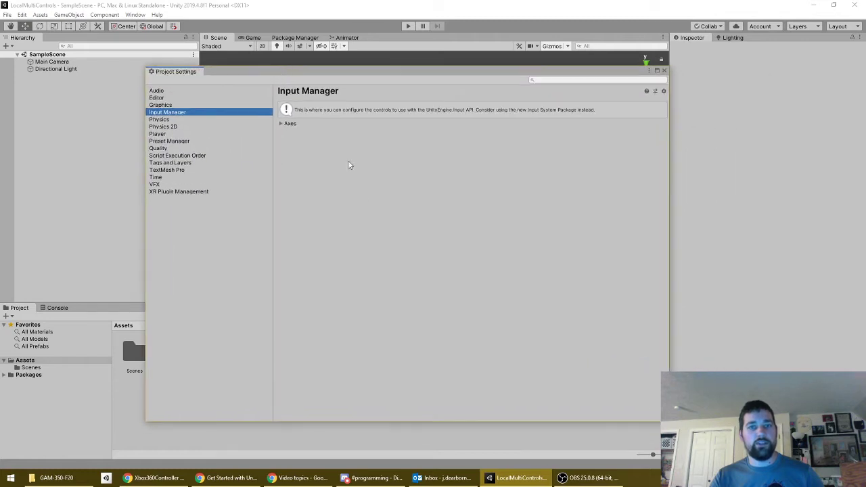
click(279, 125)
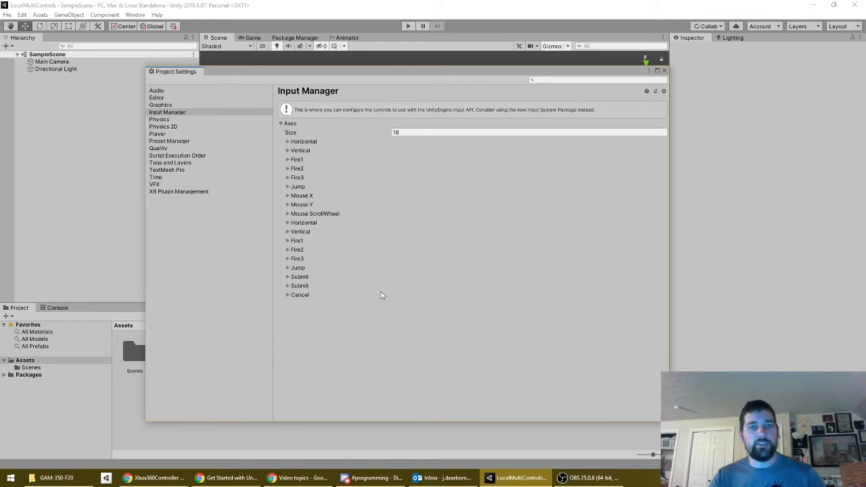
Step: Examine the first Horizontal axis's positive, negative and alternate button assignments
click(292, 143)
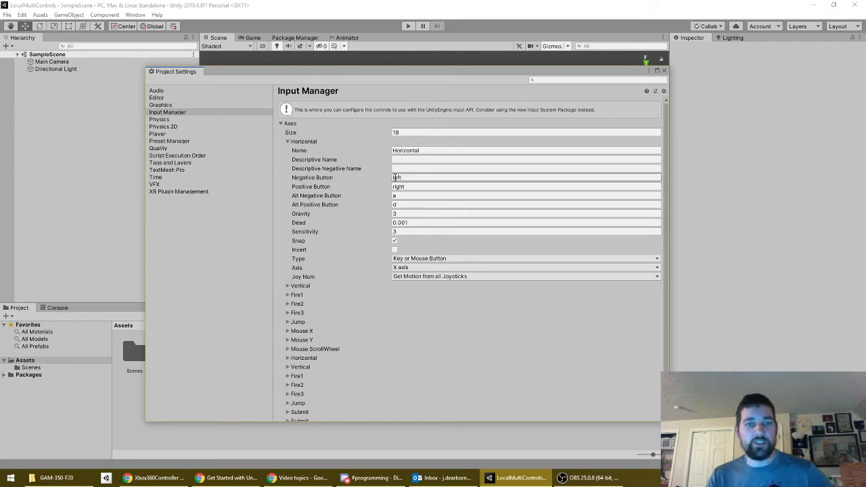
click(396, 178)
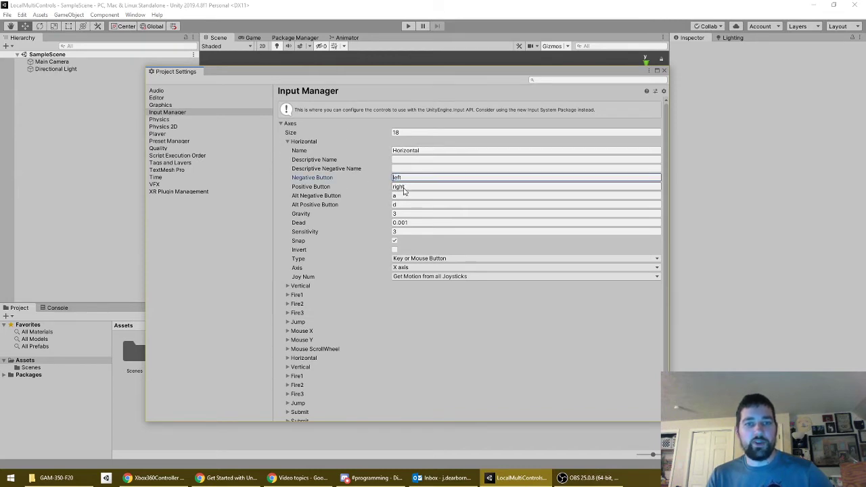
key(Tab)
key(Tab)
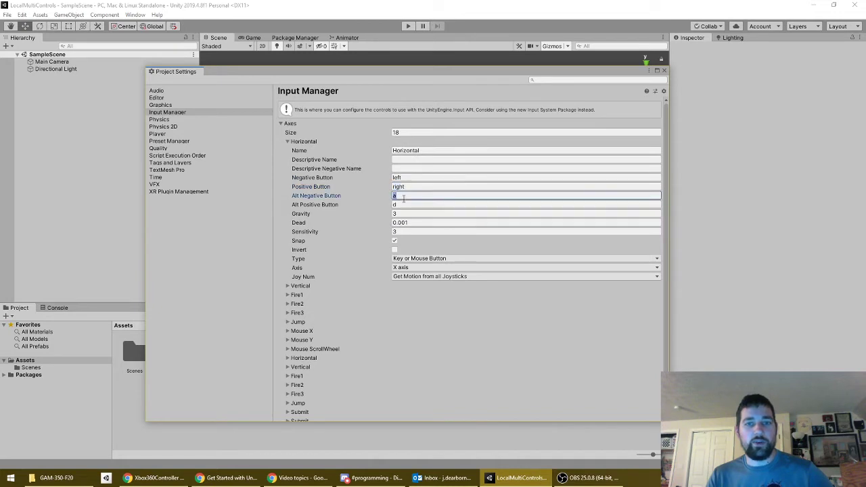
click(406, 205)
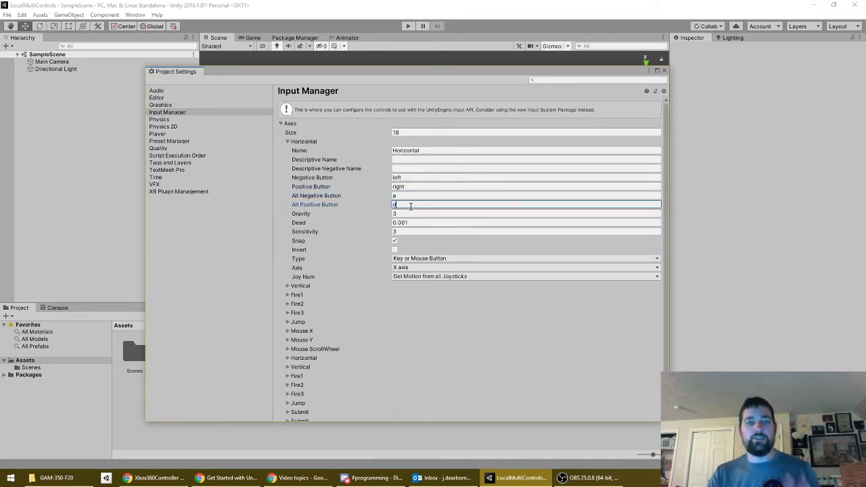
click(288, 141)
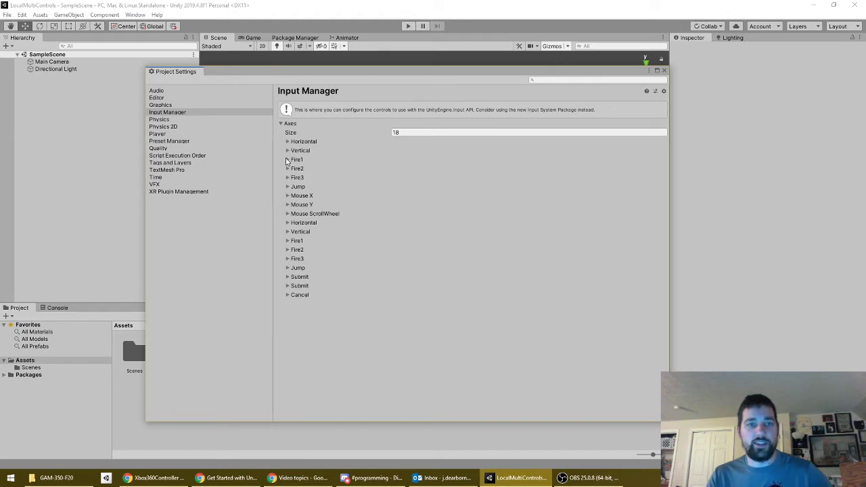
Step: Compare the button assignments of the keyboard/mouse Fire1 axis and the joystick Fire1 axis
click(288, 161)
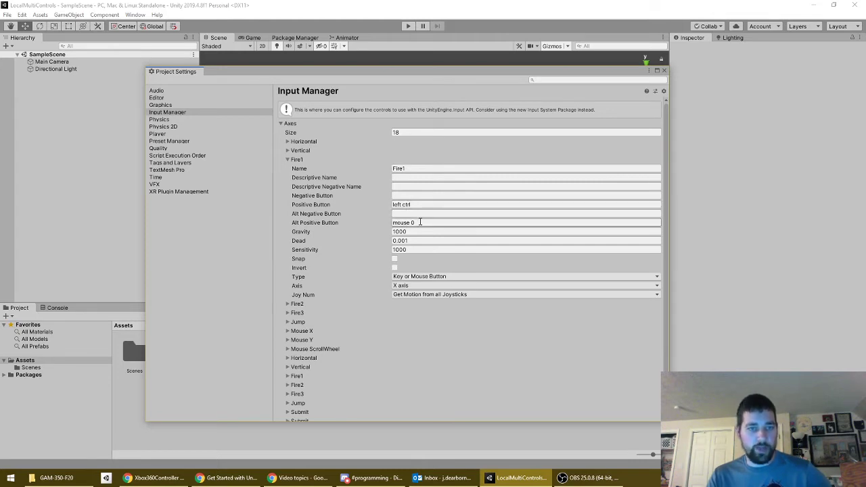
click(287, 161)
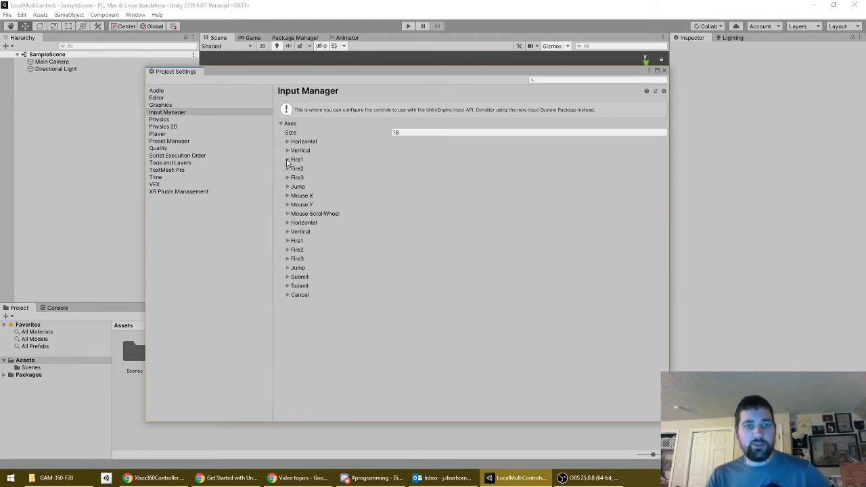
click(287, 242)
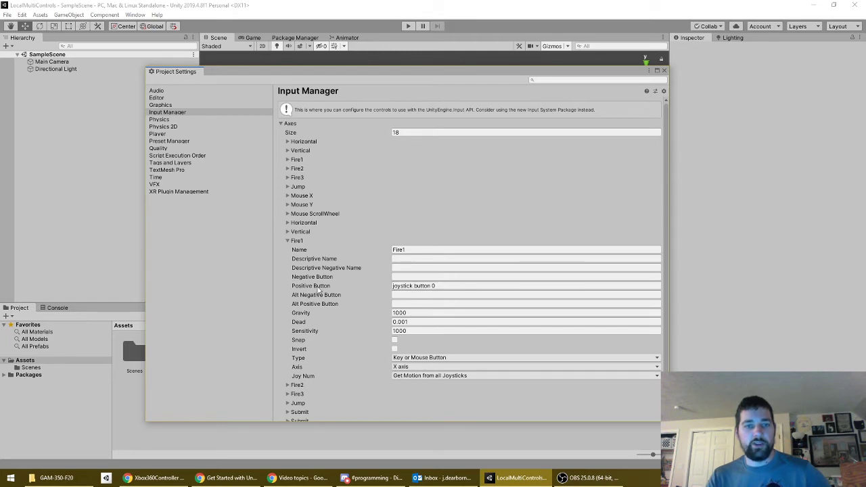
click(457, 285)
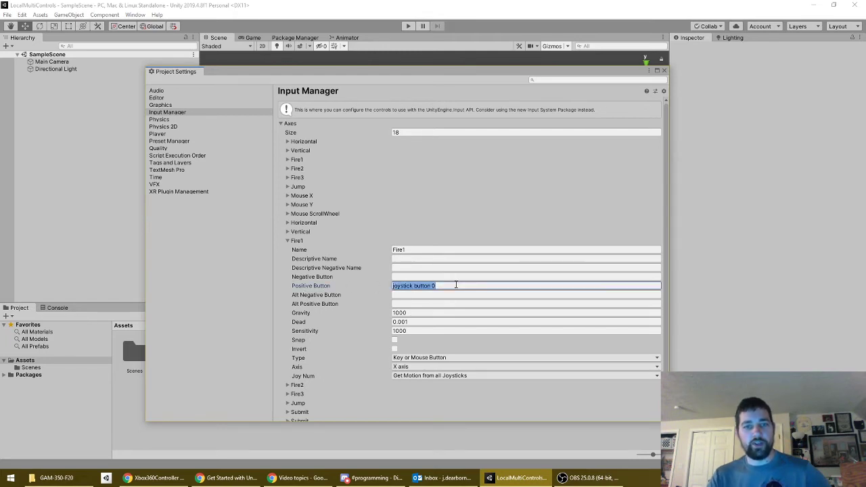
click(462, 284)
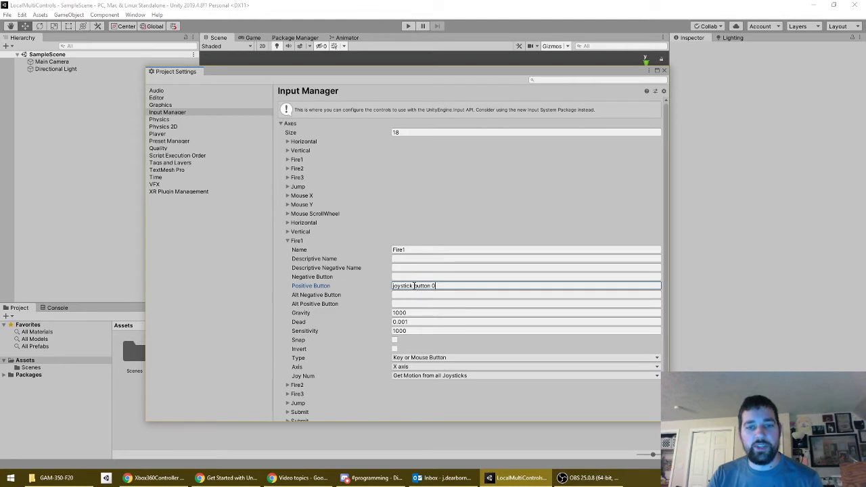
key(ctrl+shift+Left)
key(ctrl+shift+Left)
click(446, 285)
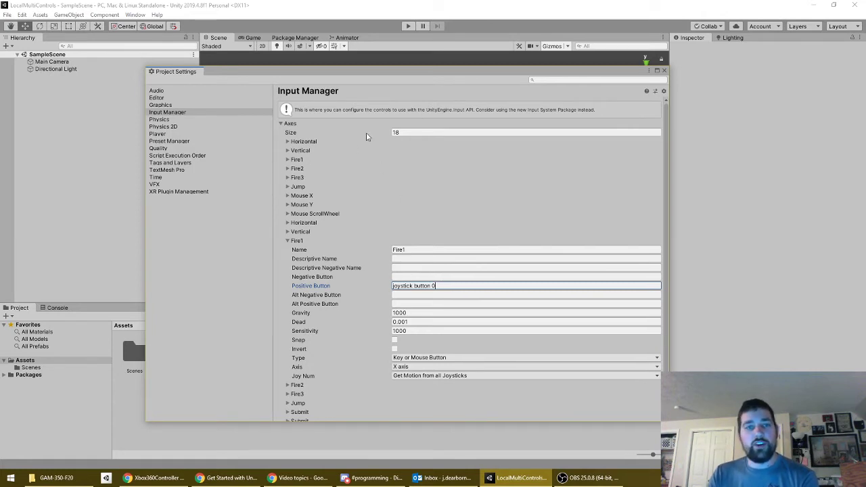
click(287, 241)
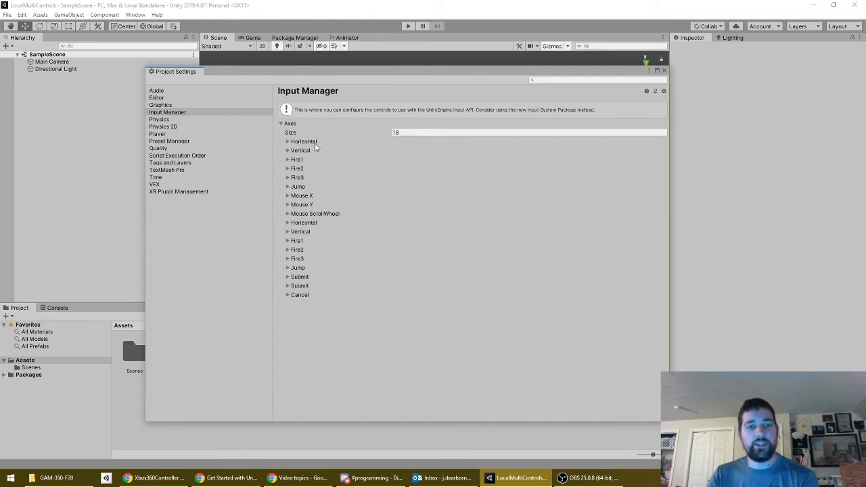
Step: Set the axes array size to 22 and check the Cancel entries at the end of the list
click(398, 133)
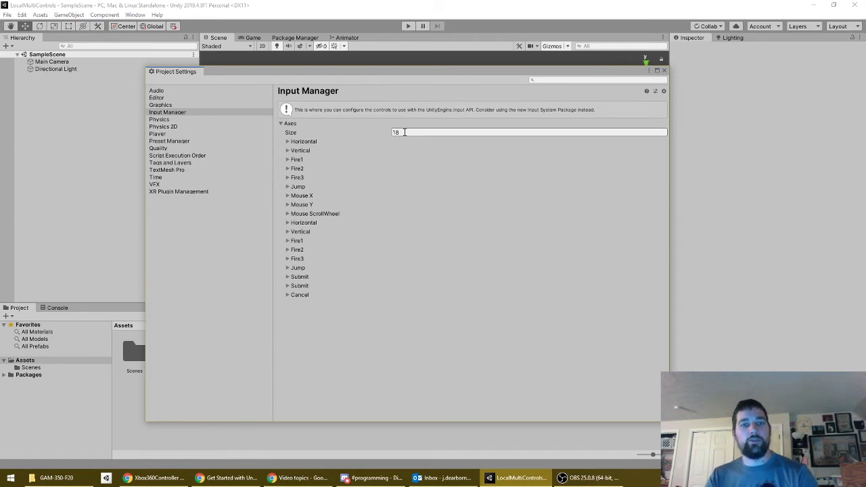
double_click(402, 133)
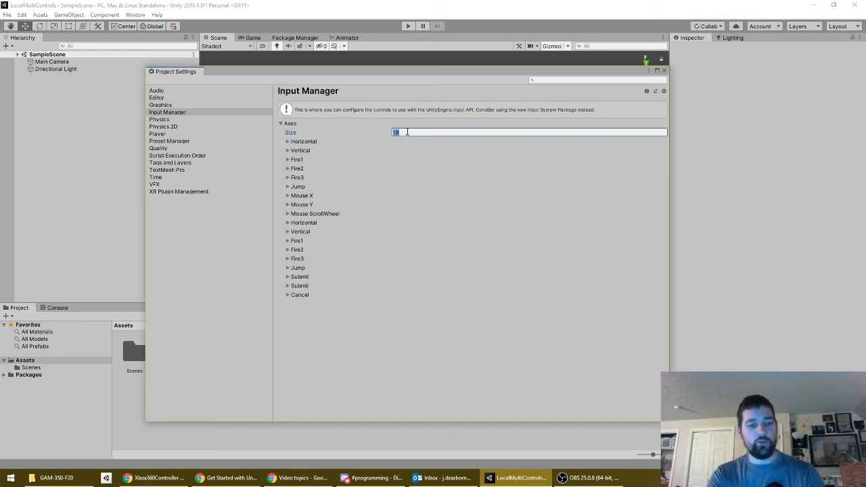
text(22)
key(Return)
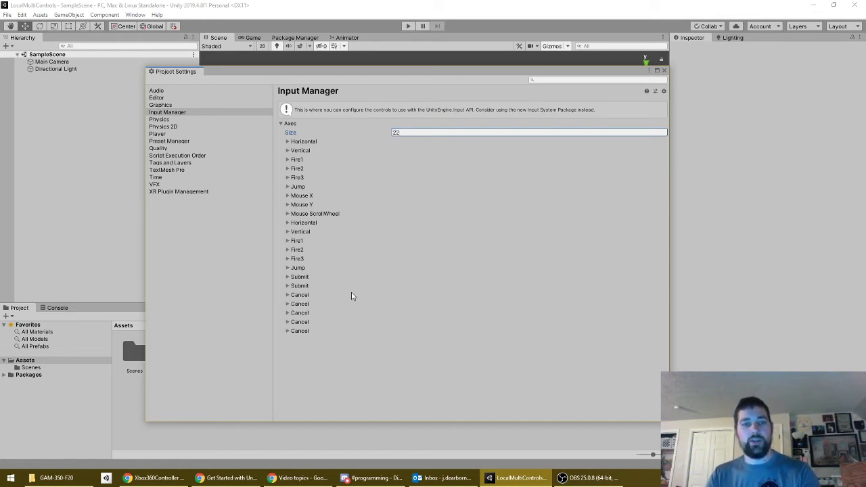
click(287, 295)
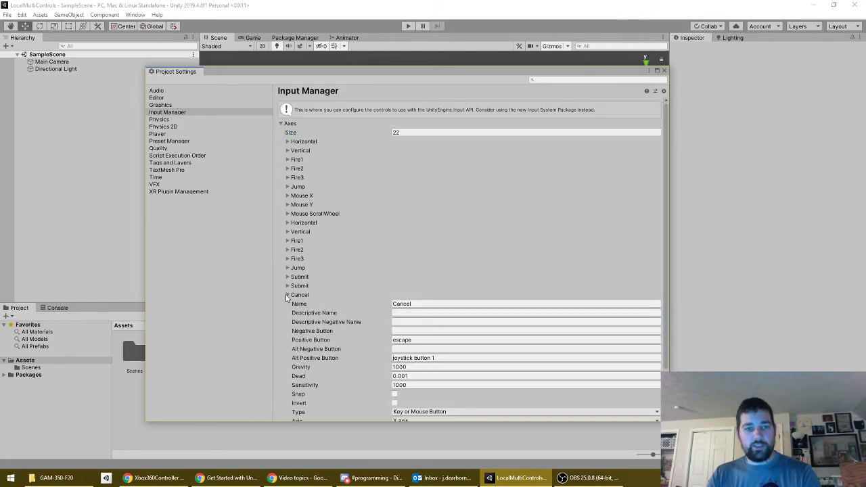
click(287, 296)
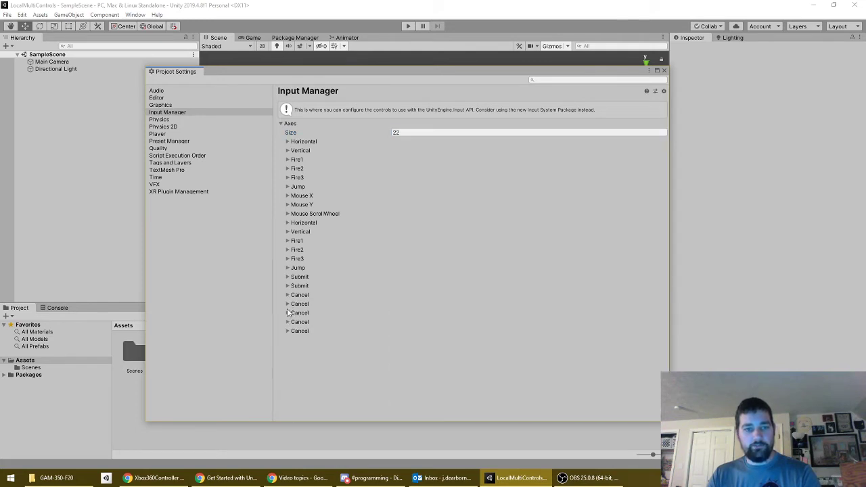
click(288, 313)
click(287, 313)
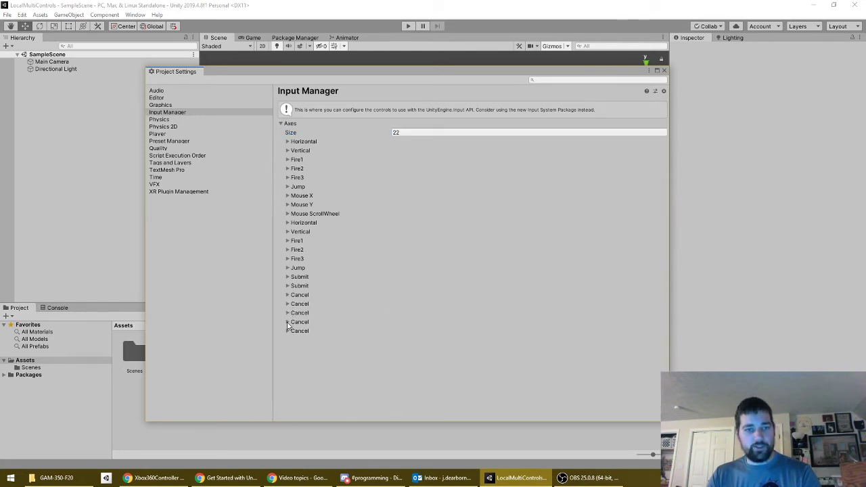
click(288, 322)
click(288, 323)
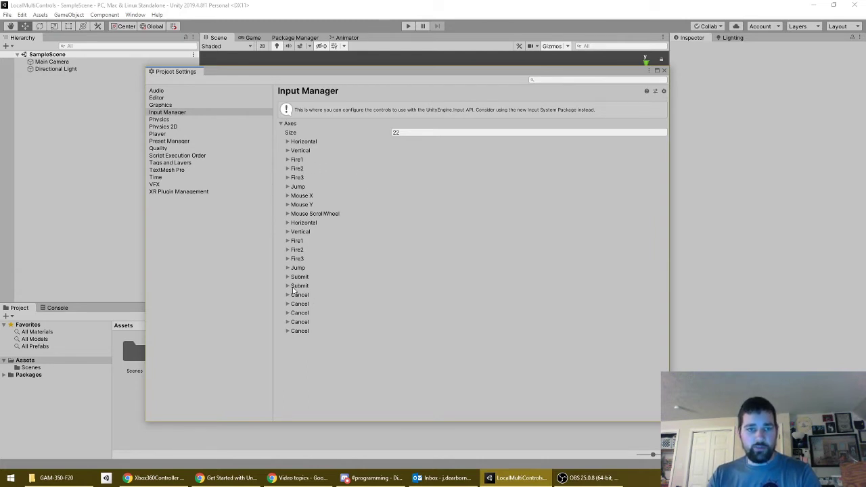
Step: Duplicate the joystick Fire1 axis, the second Fire1 entry in the axes list
right_click(296, 161)
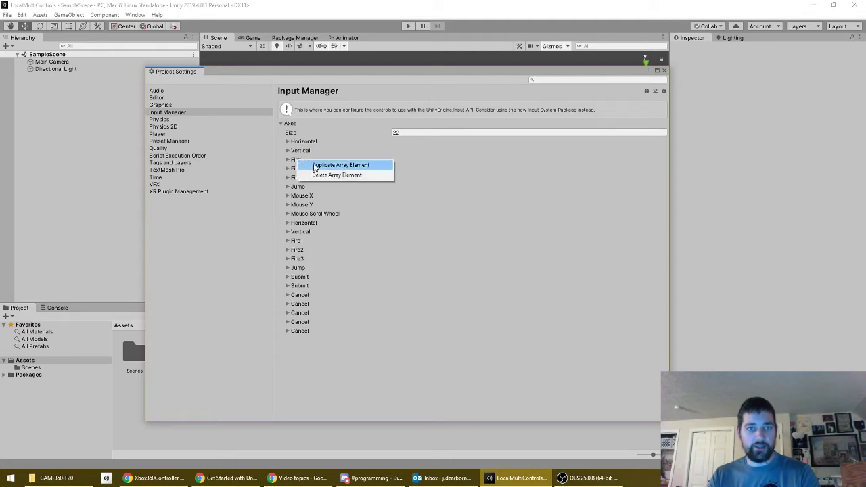
right_click(298, 242)
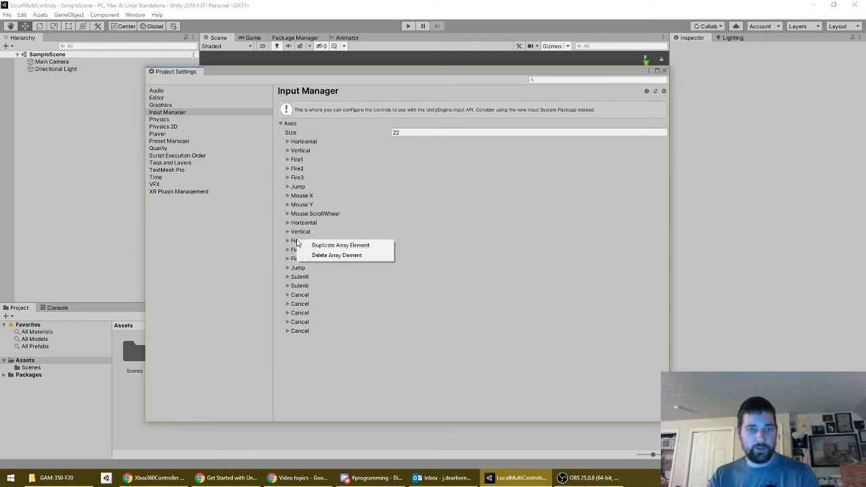
click(341, 246)
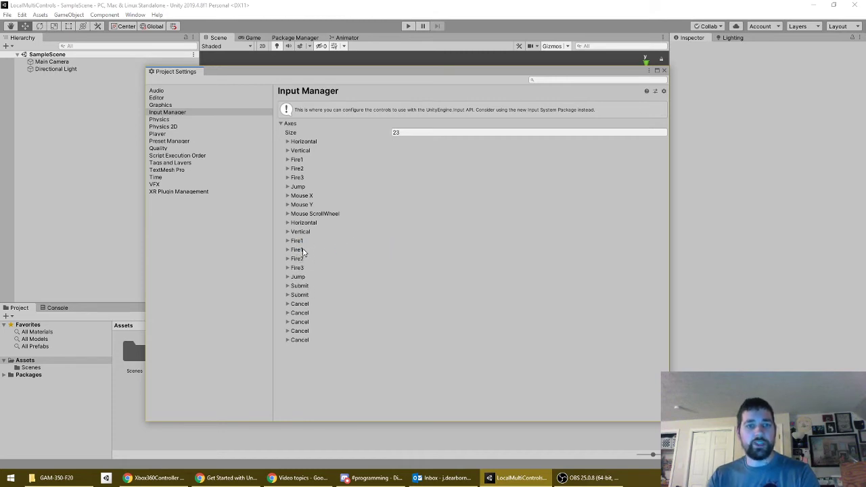
click(414, 130)
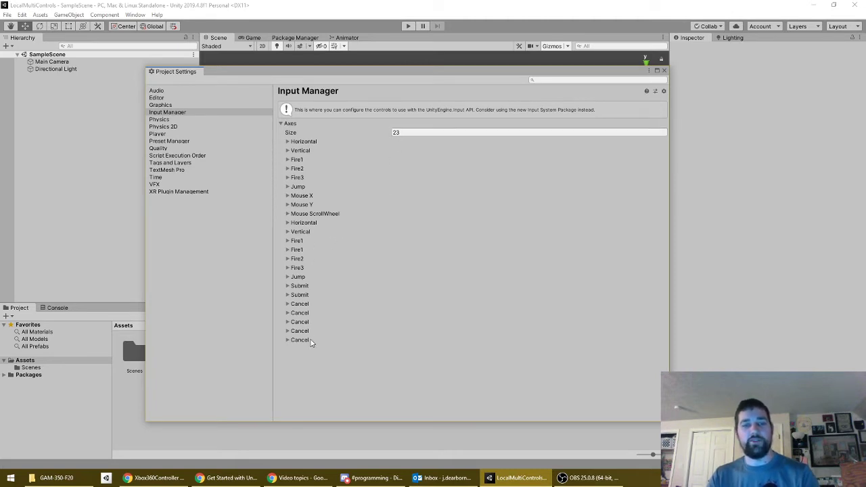
Step: Set the first joystick Fire1 axis's Joy Num to Joystick 1 and rename the axis Fire1Player1
click(289, 241)
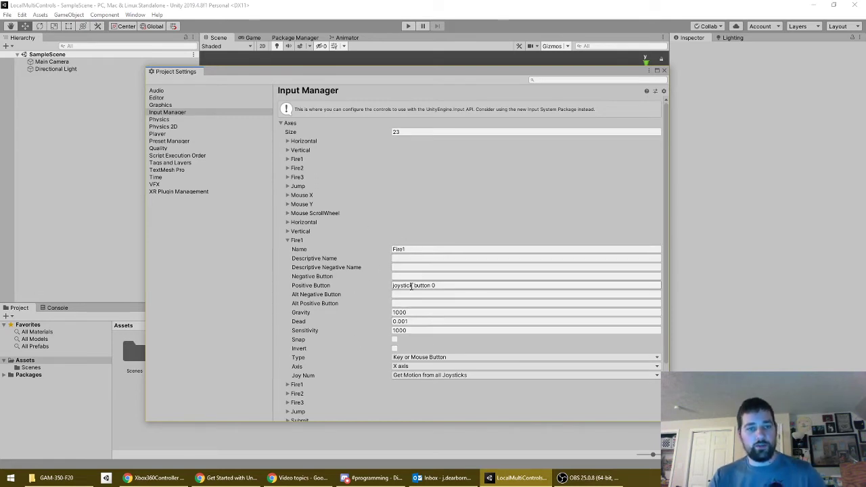
click(411, 377)
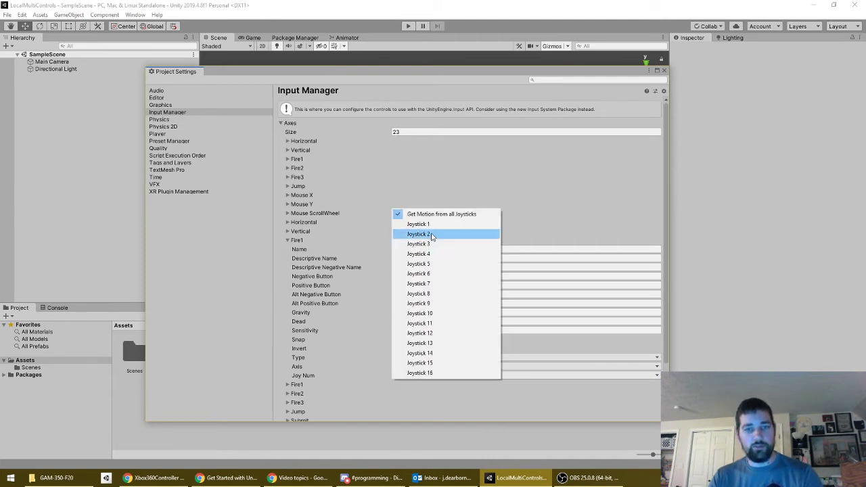
click(422, 226)
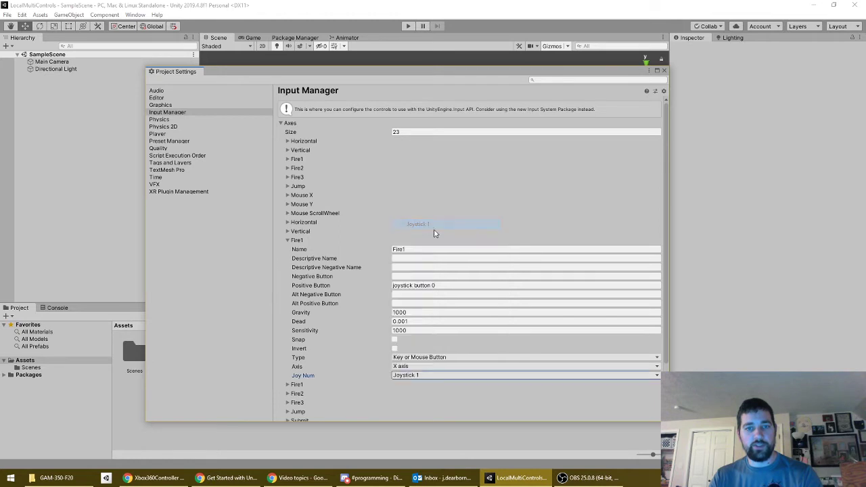
click(431, 250)
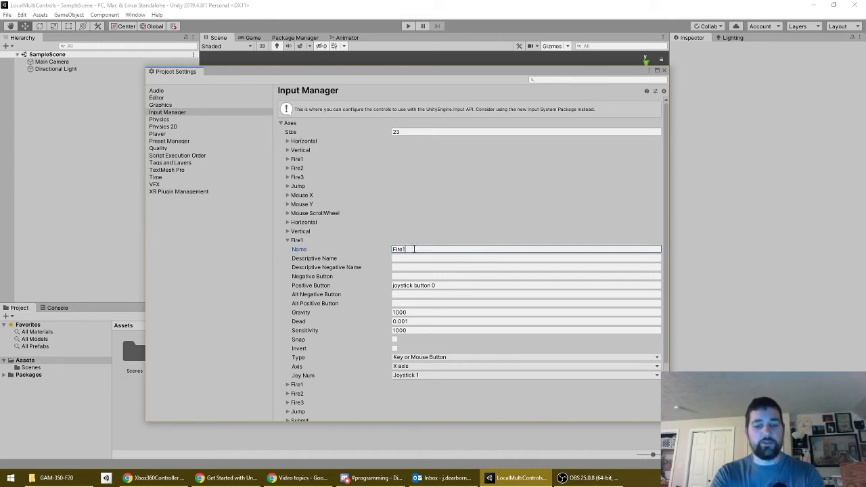
text(1)
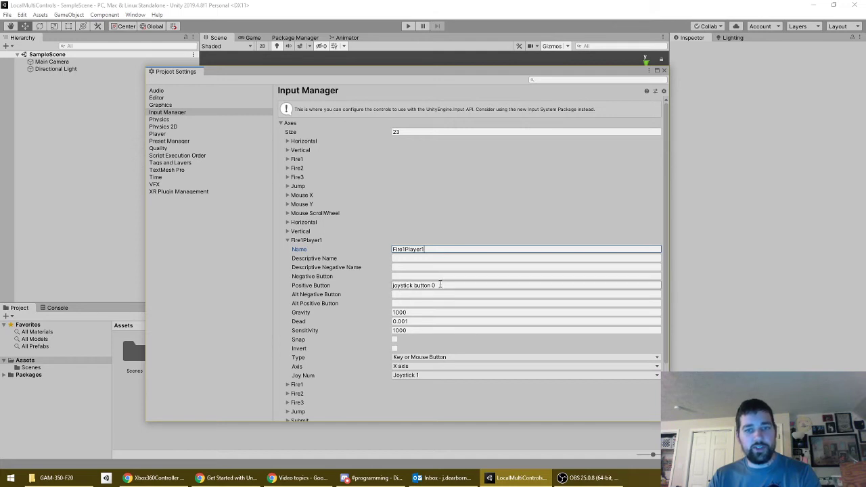
Step: Set the positive button of Fire1Player1 to "joystick 1 button 0"
click(415, 286)
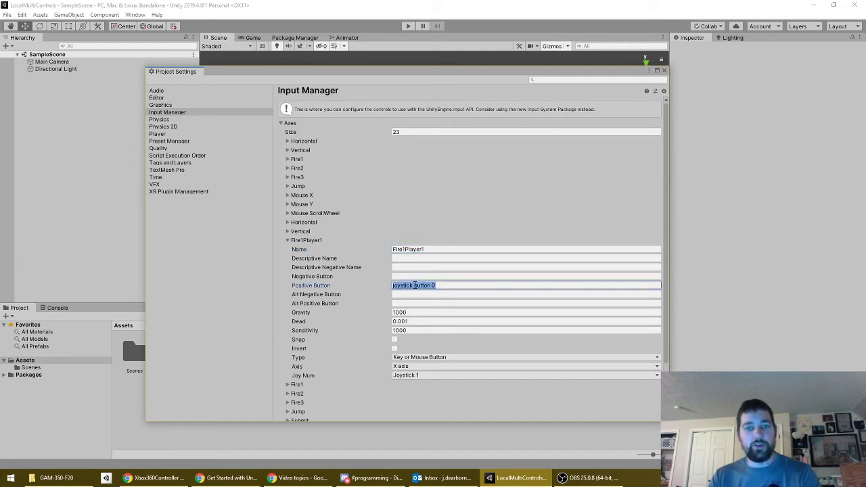
click(415, 286)
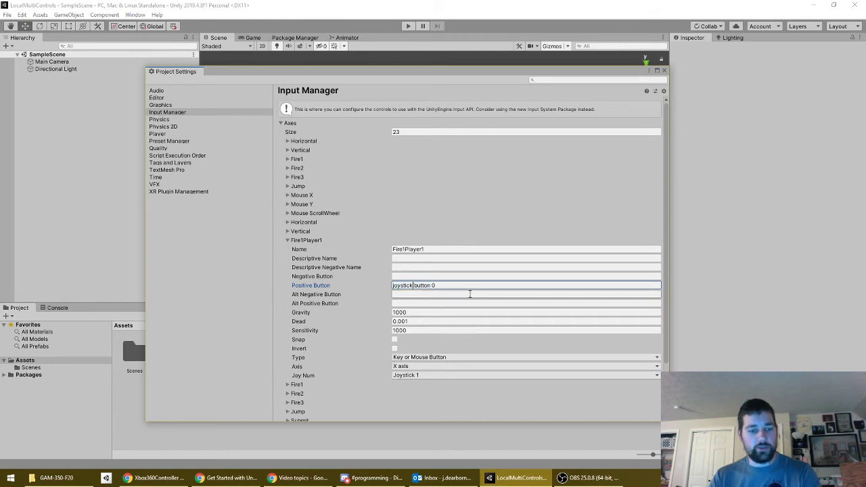
text(1)
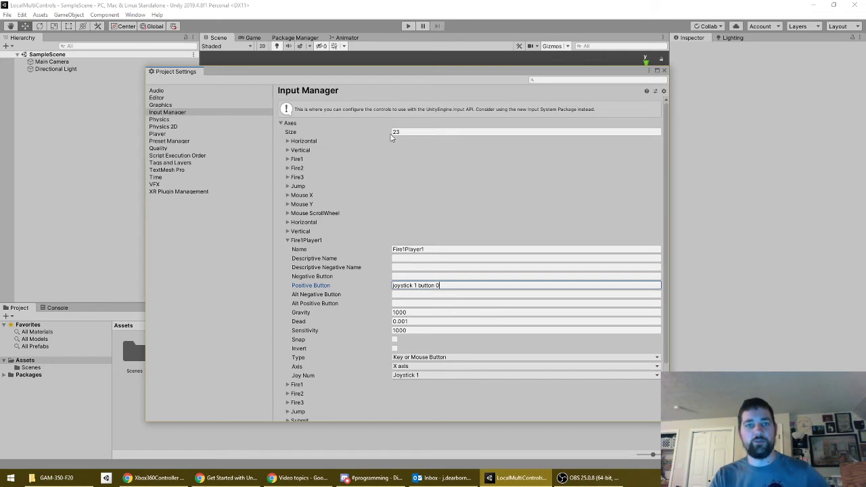
Step: Review the Fire1Player1 axis settings, especially the joystick and button numbers in its positive button entry
click(403, 132)
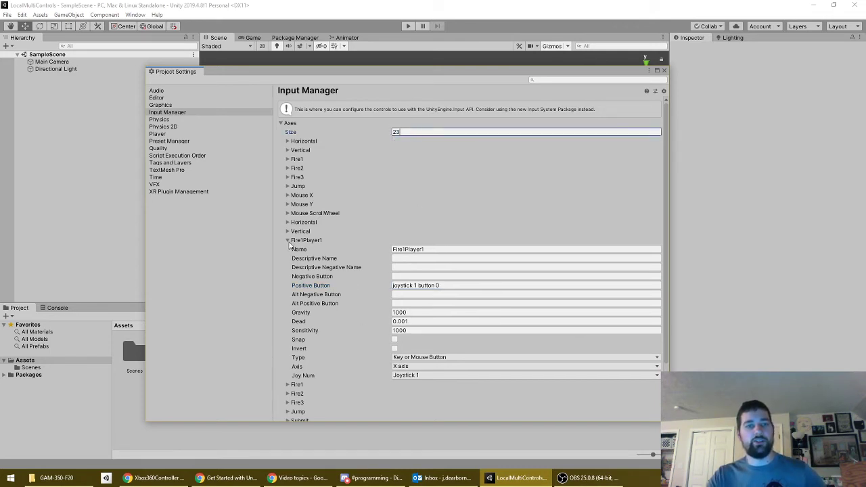
click(289, 242)
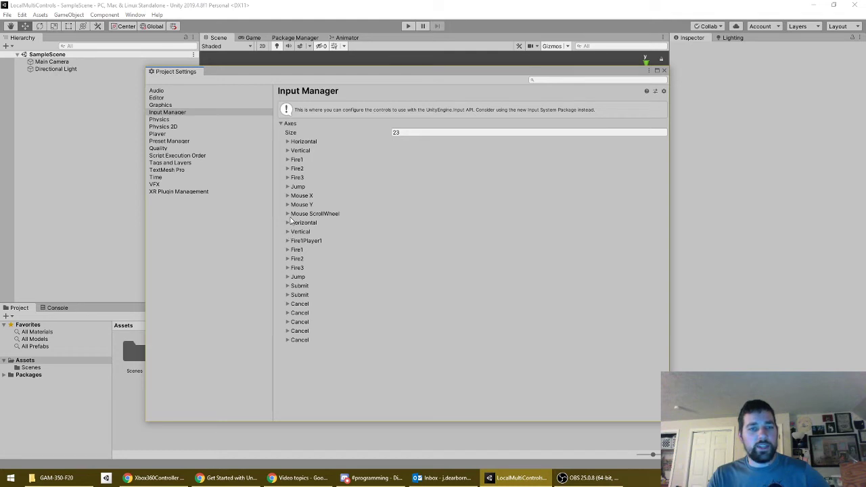
click(287, 241)
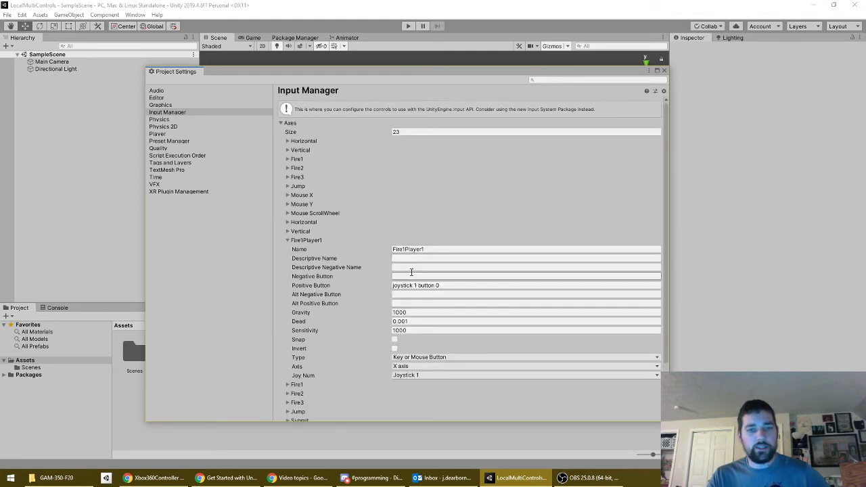
drag(443, 285, 421, 292)
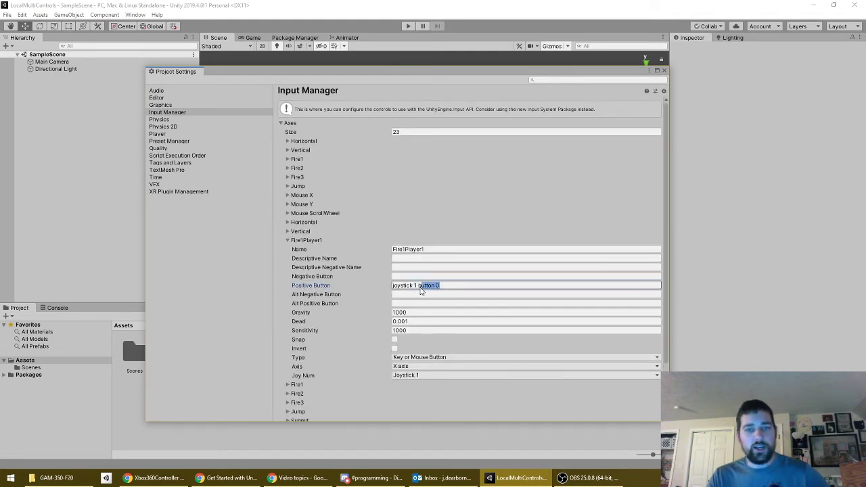
click(445, 287)
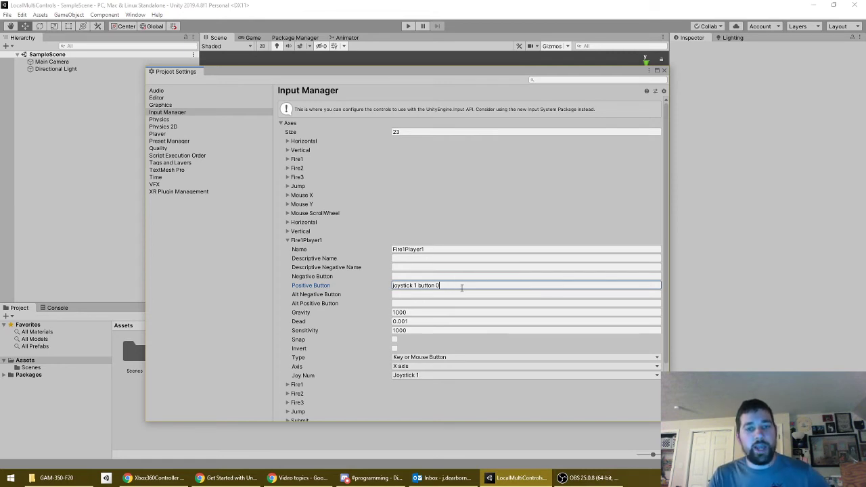
key(Return)
click(462, 287)
click(448, 285)
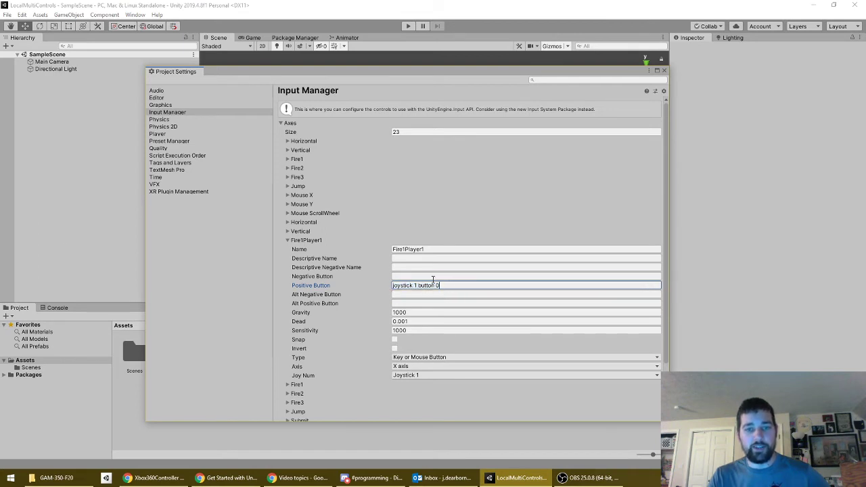
drag(447, 286, 419, 287)
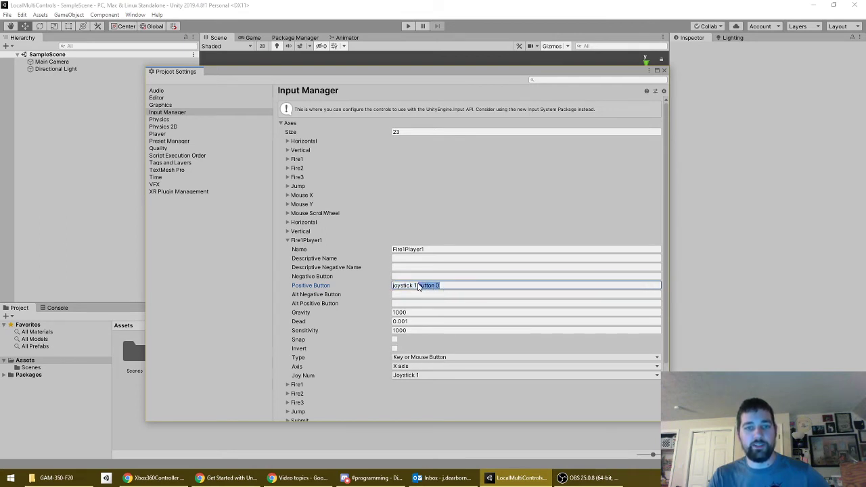
click(447, 286)
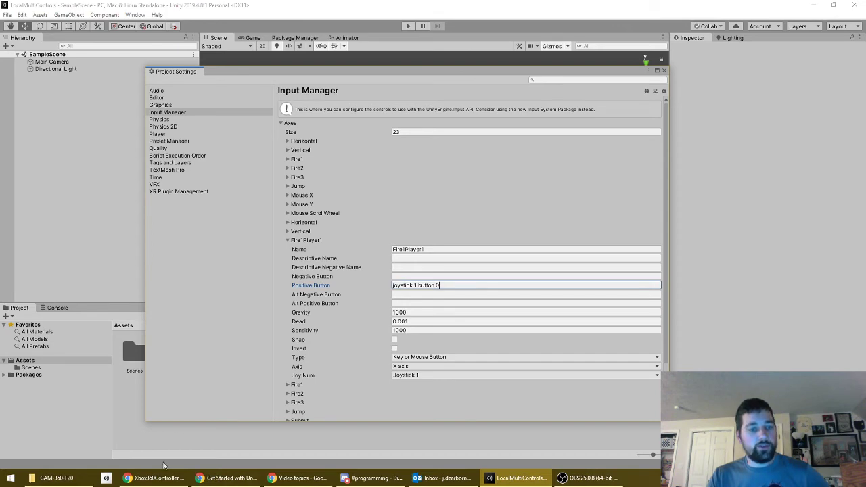
Step: Switch to Chrome and examine the Xbox360Controller wiki page's axis and button tables and its controller pictures for Windows, Mac OS X and Linux
click(156, 478)
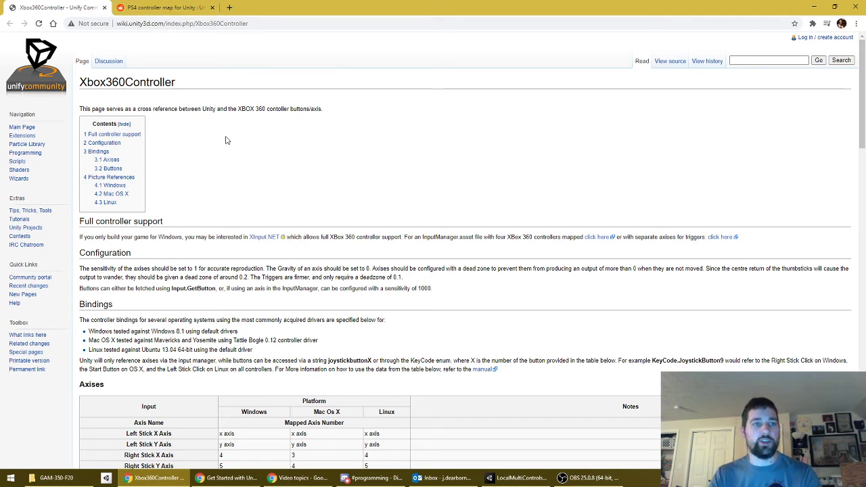
scroll(392, 162, down, 5)
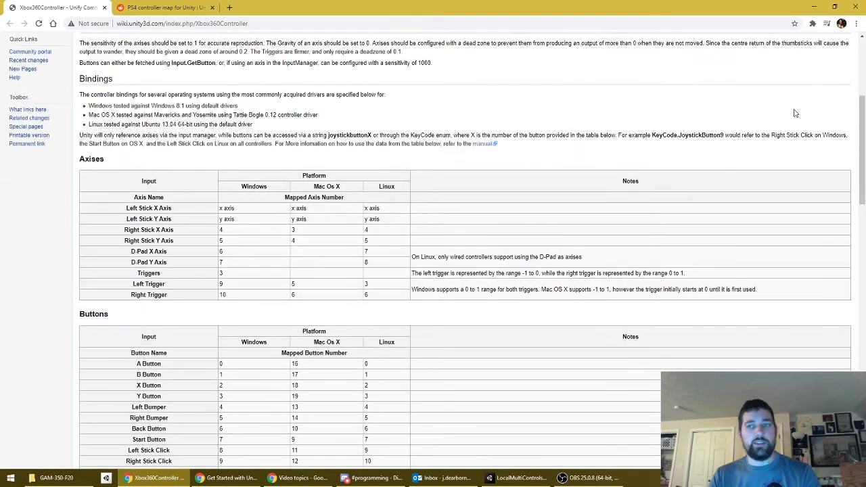
drag(863, 135, 851, 239)
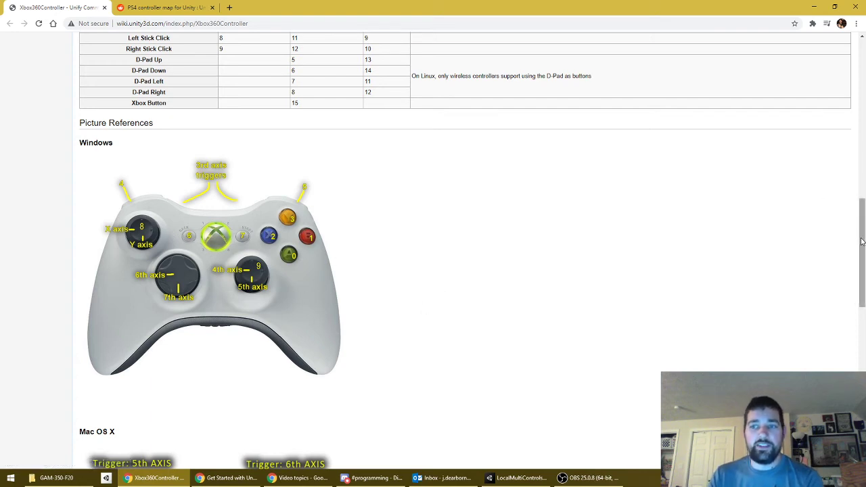
drag(862, 242, 839, 400)
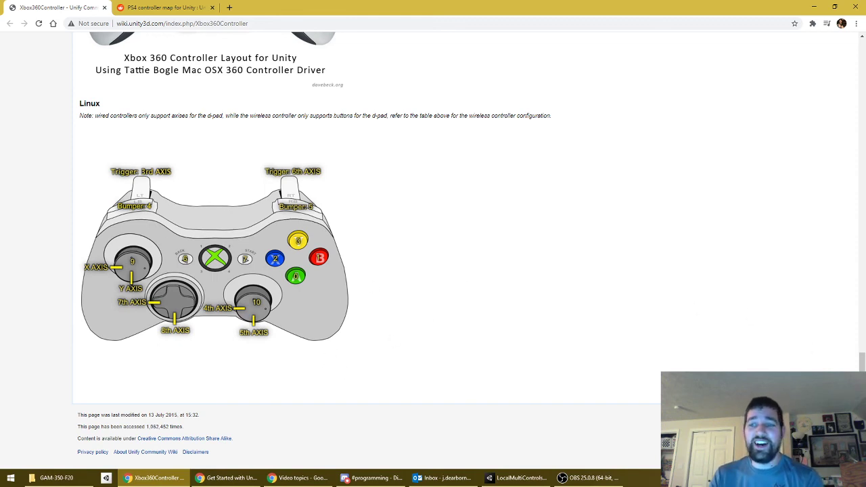
scroll(433, 250, up, 2)
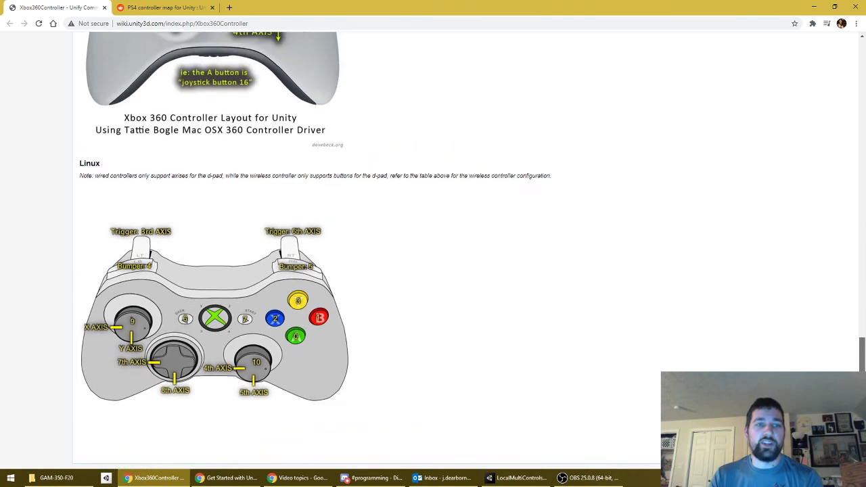
scroll(840, 312, up, 8)
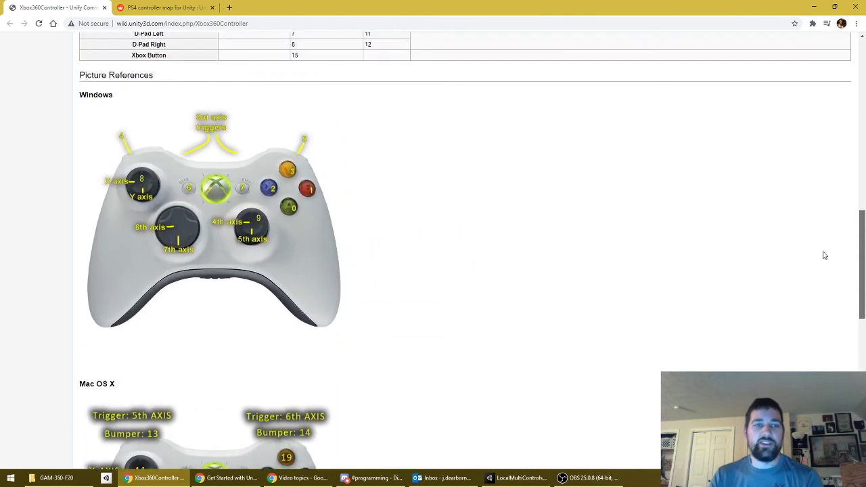
scroll(823, 249, up, 1)
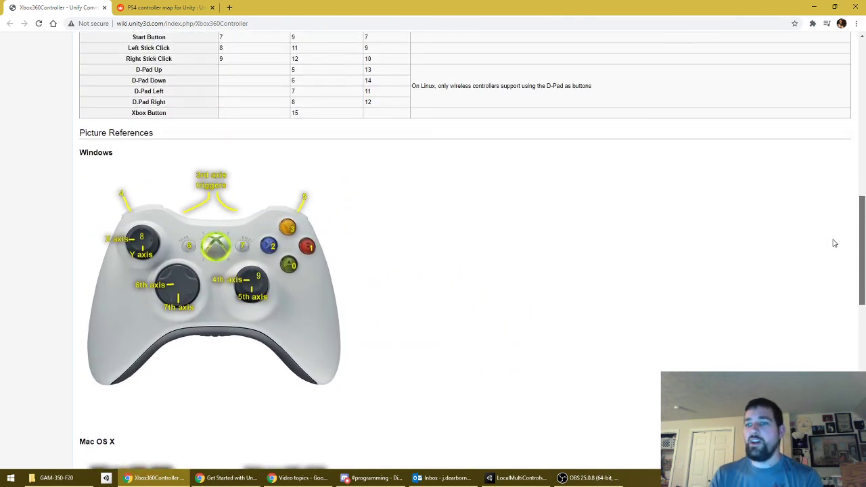
drag(833, 240, 834, 237)
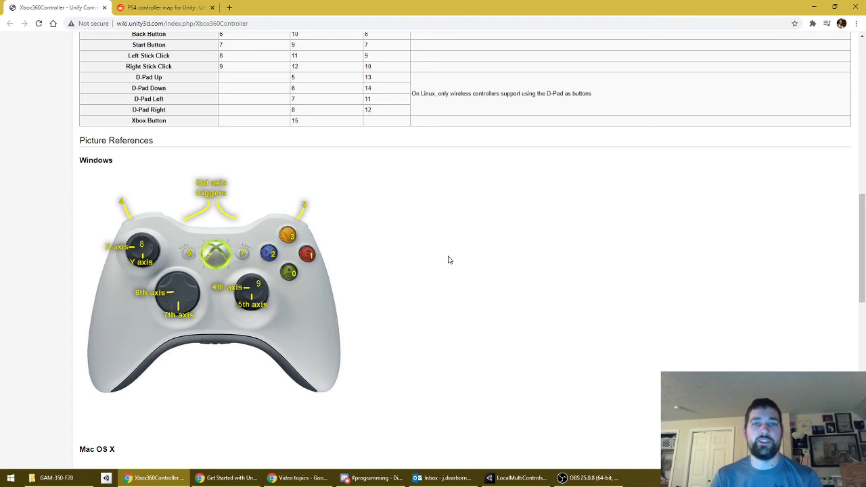
Step: Examine the Reddit PS4 controller map for Unity, comparing the joystick buttons mapped to X and Square
click(161, 9)
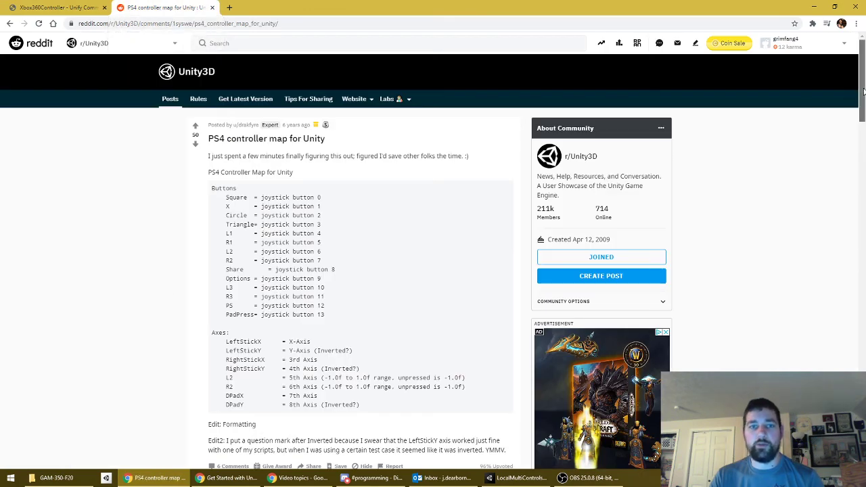
drag(859, 93, 849, 97)
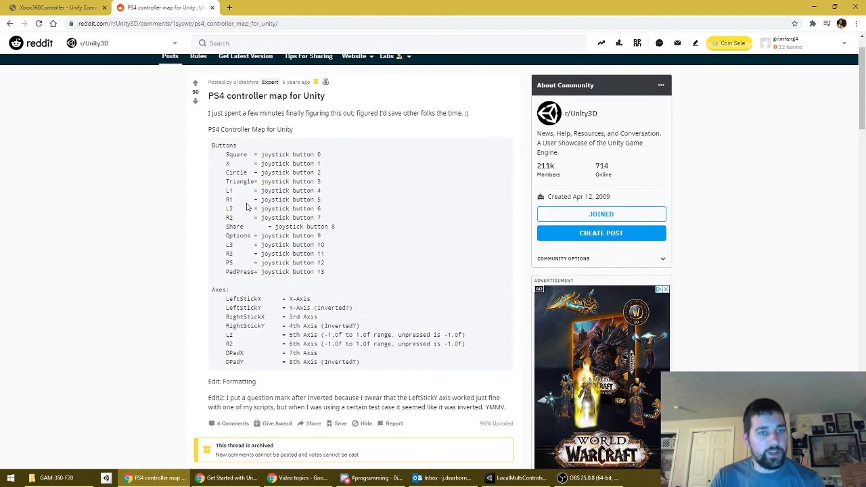
drag(321, 163, 261, 164)
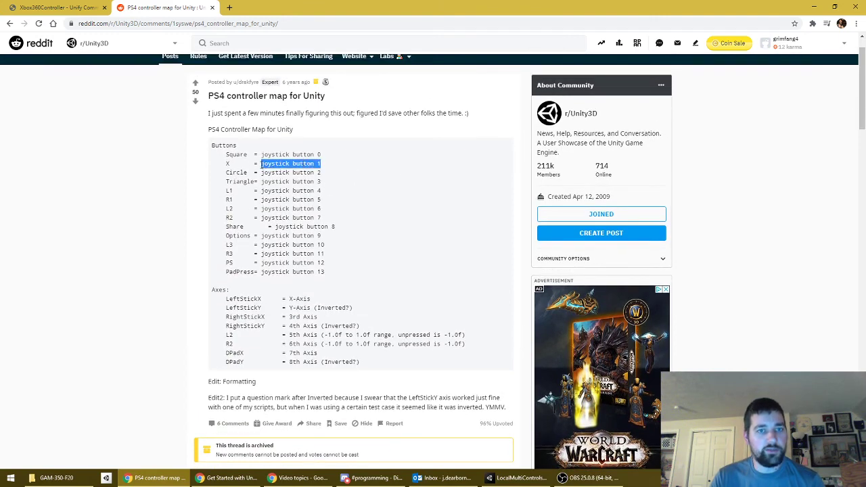
click(320, 158)
drag(321, 155, 261, 156)
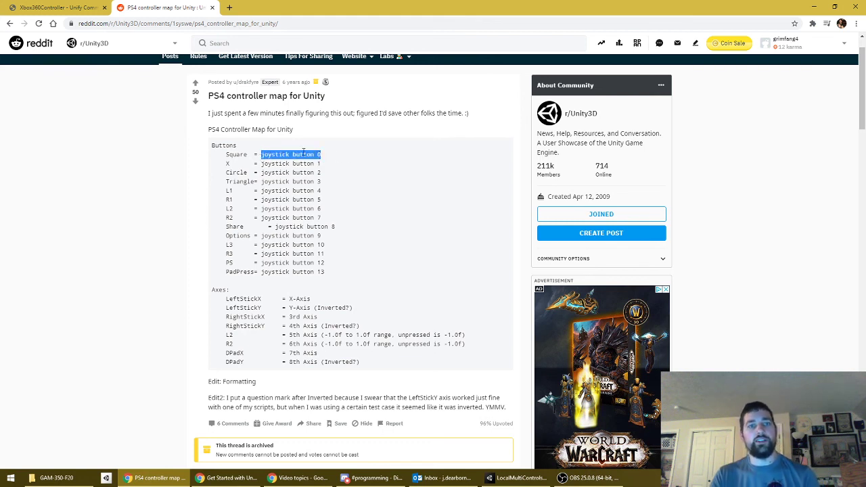
click(338, 154)
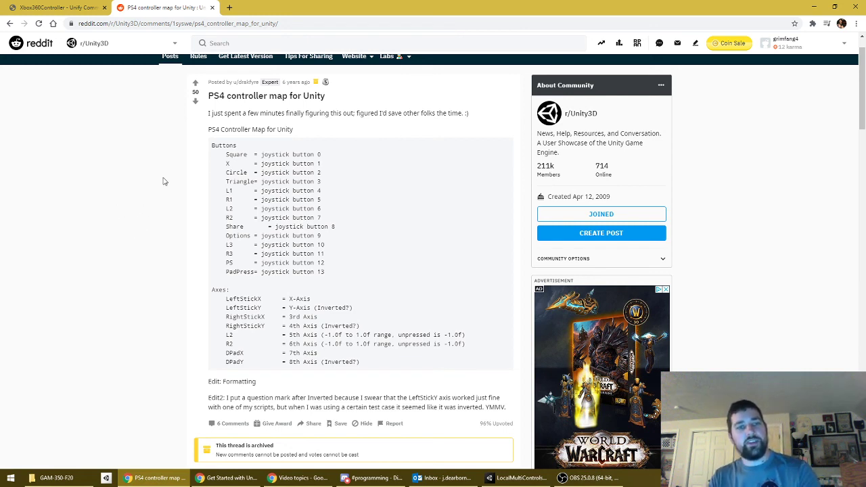
Step: Switch back to Unity, collapse Fire1Player1 and inspect the settings of the second Horizontal axis, the joystick one
click(77, 7)
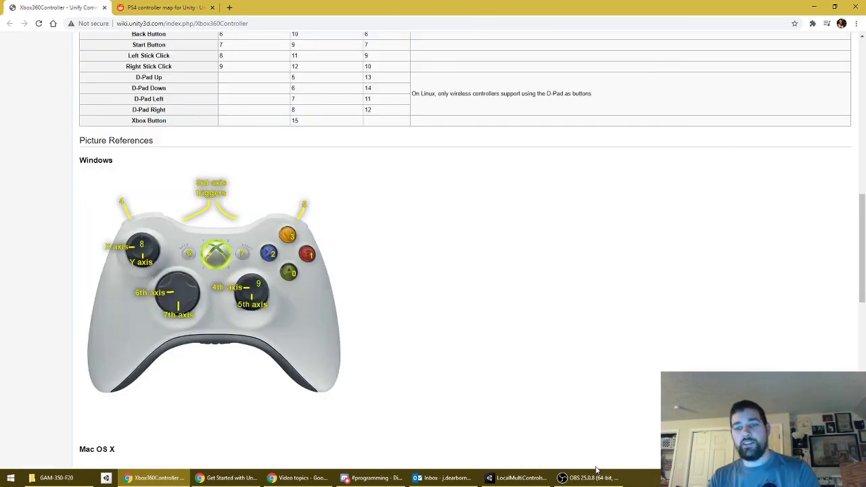
click(532, 482)
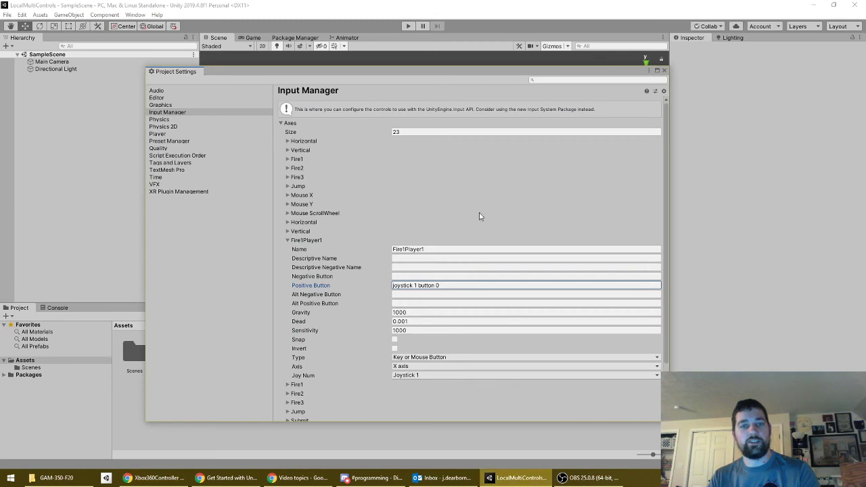
click(289, 241)
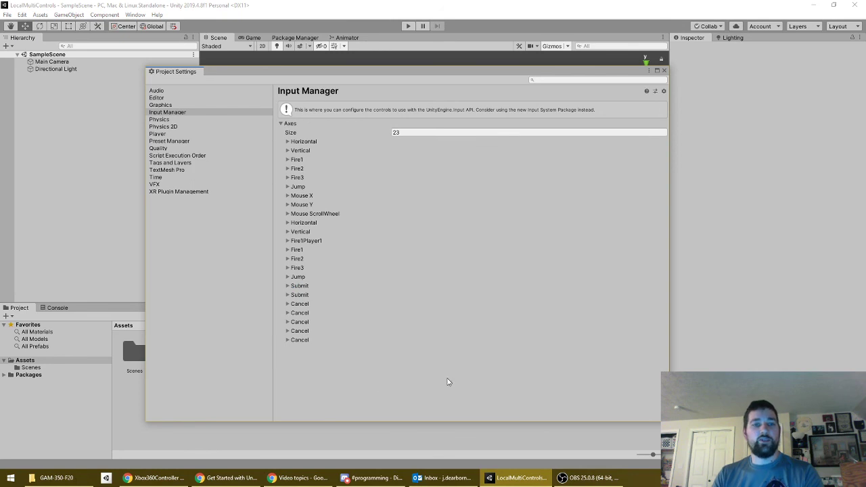
click(287, 223)
click(412, 231)
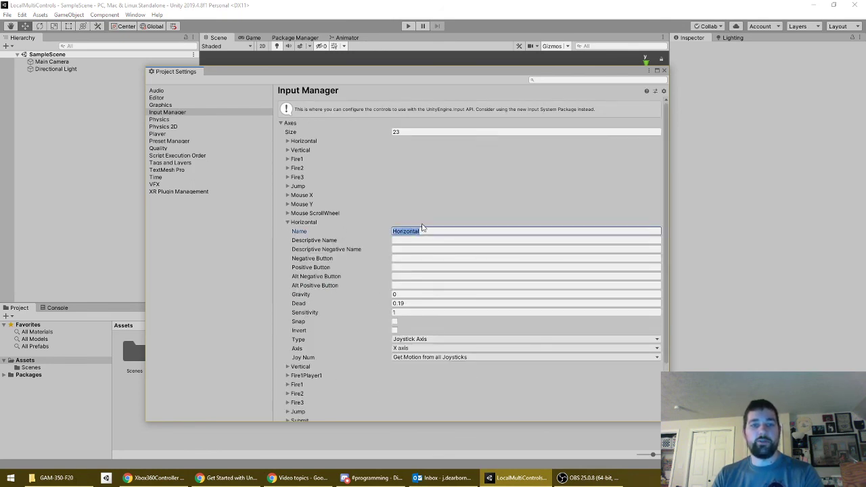
click(429, 231)
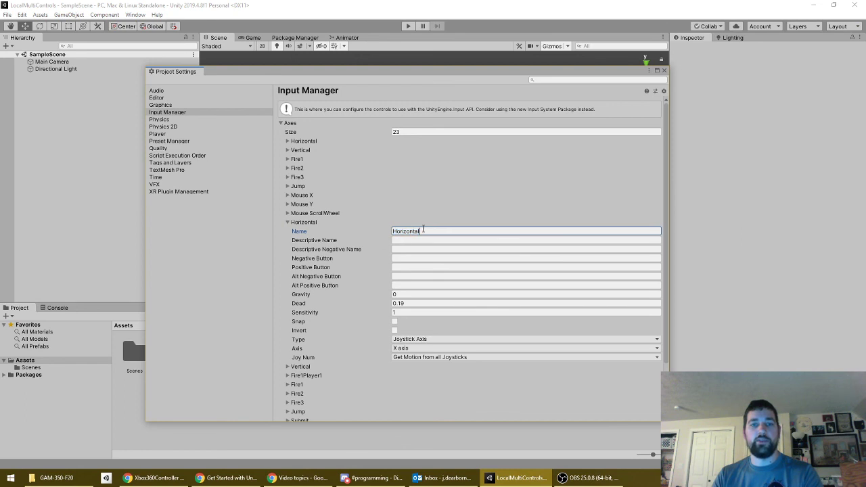
click(306, 223)
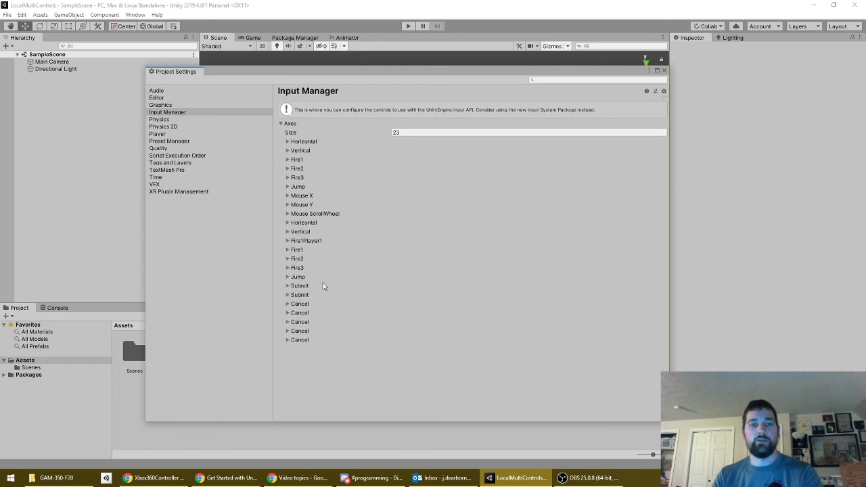